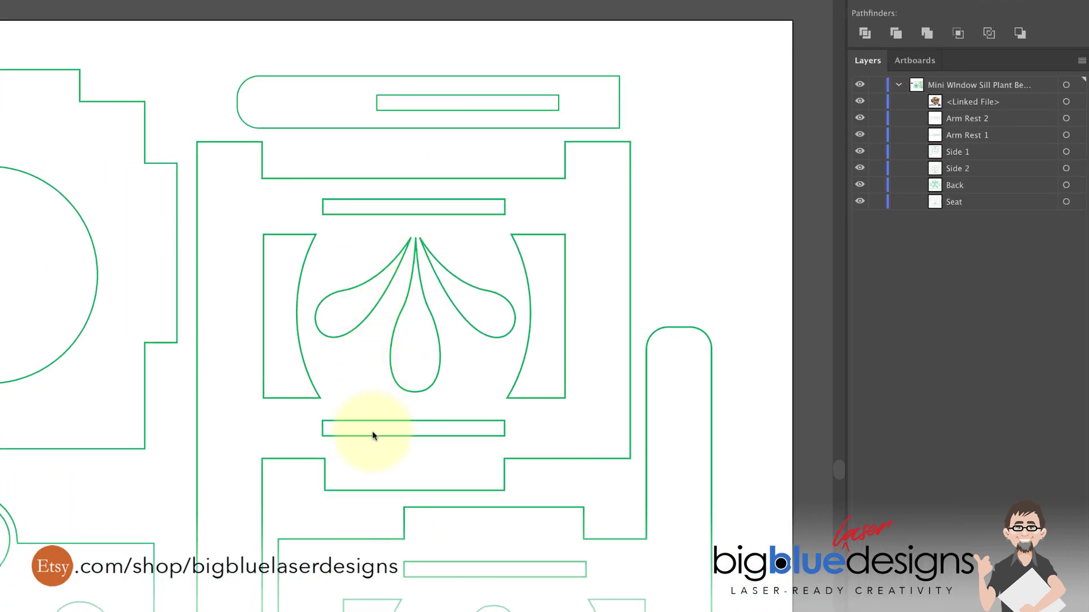
Release Side 1's compound path, then select its upper and lower slots individually.
{"action": "left_click", "coordinate": [308, 253]}
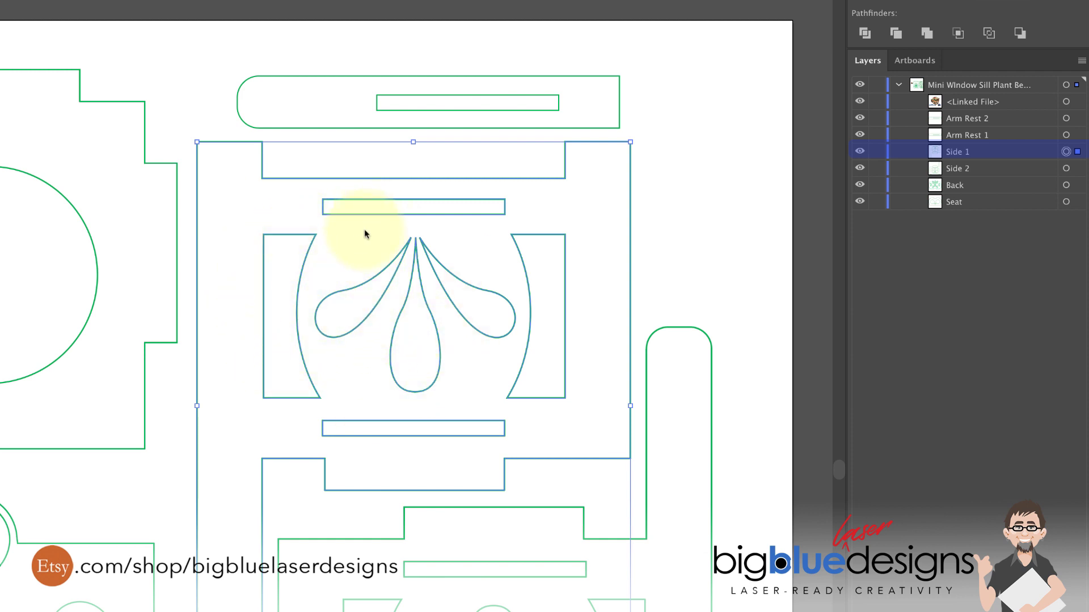
{"action": "right_click", "coordinate": [338, 215]}
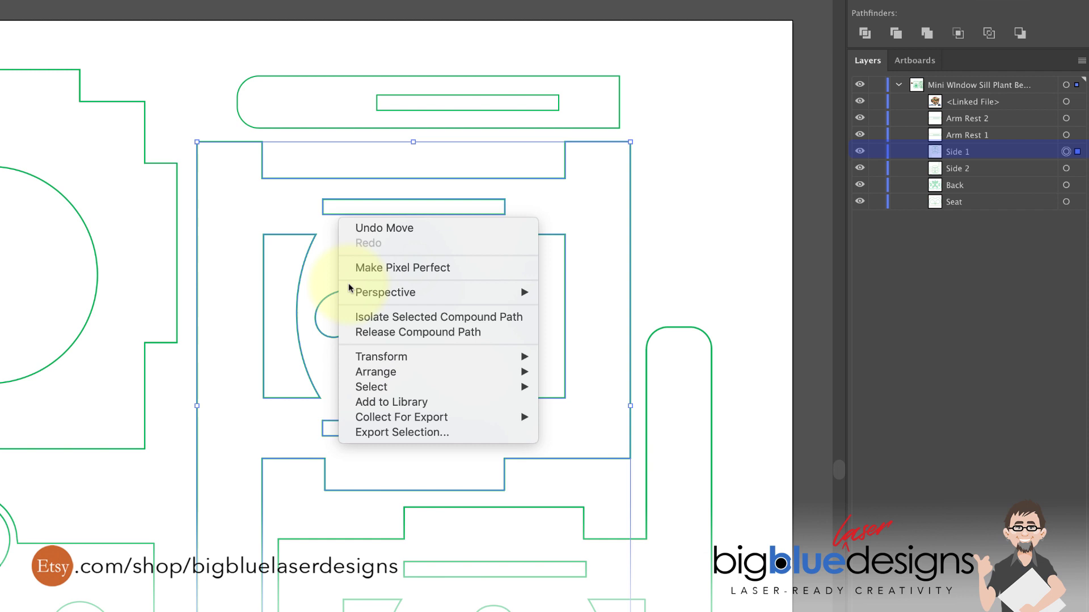
{"action": "left_click", "coordinate": [368, 336]}
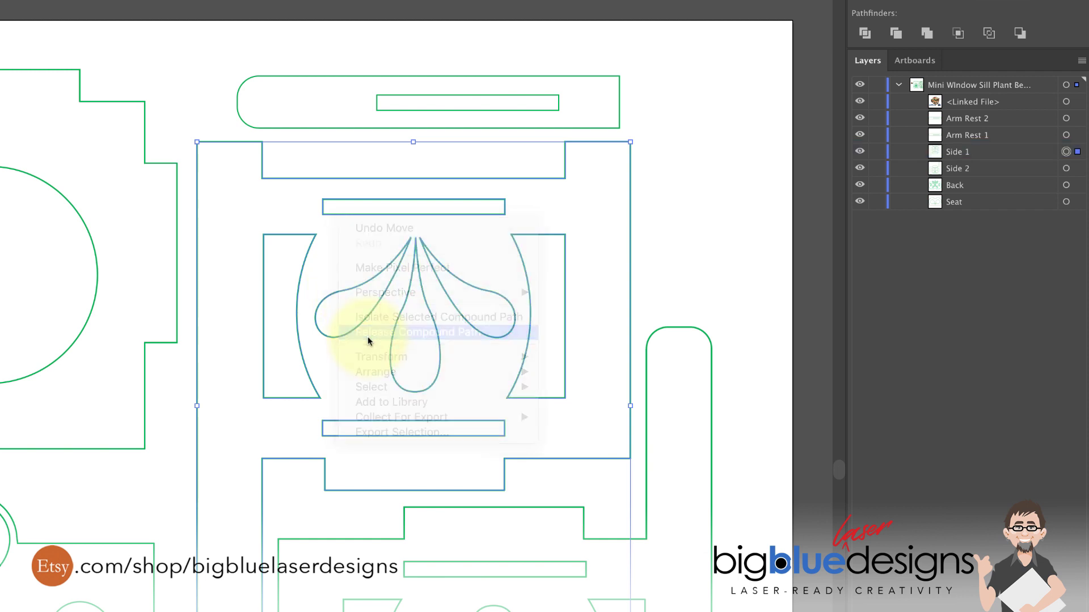
{"action": "left_click", "coordinate": [689, 225]}
{"action": "left_click", "coordinate": [448, 215]}
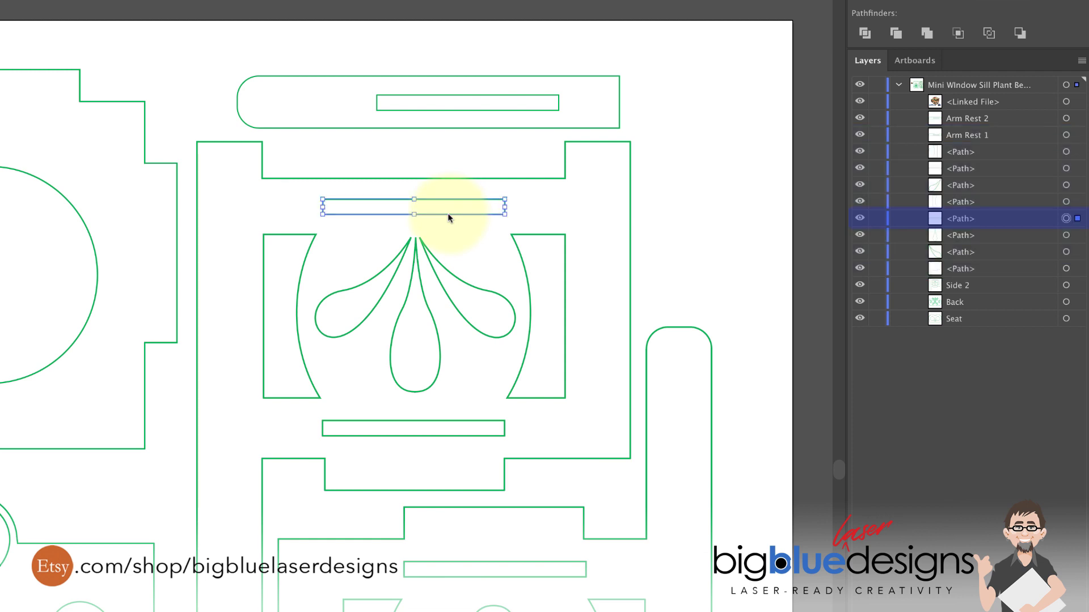
{"action": "left_click", "coordinate": [404, 431]}
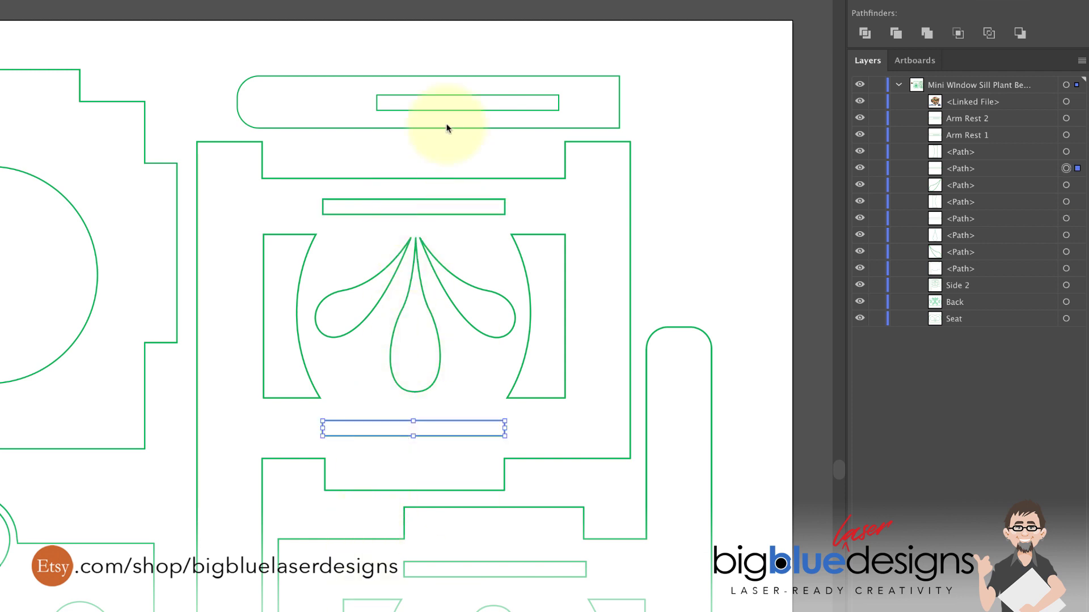
Change the upper slot's height from 0.176 in to 0.115 in.
{"action": "left_click", "coordinate": [402, 215]}
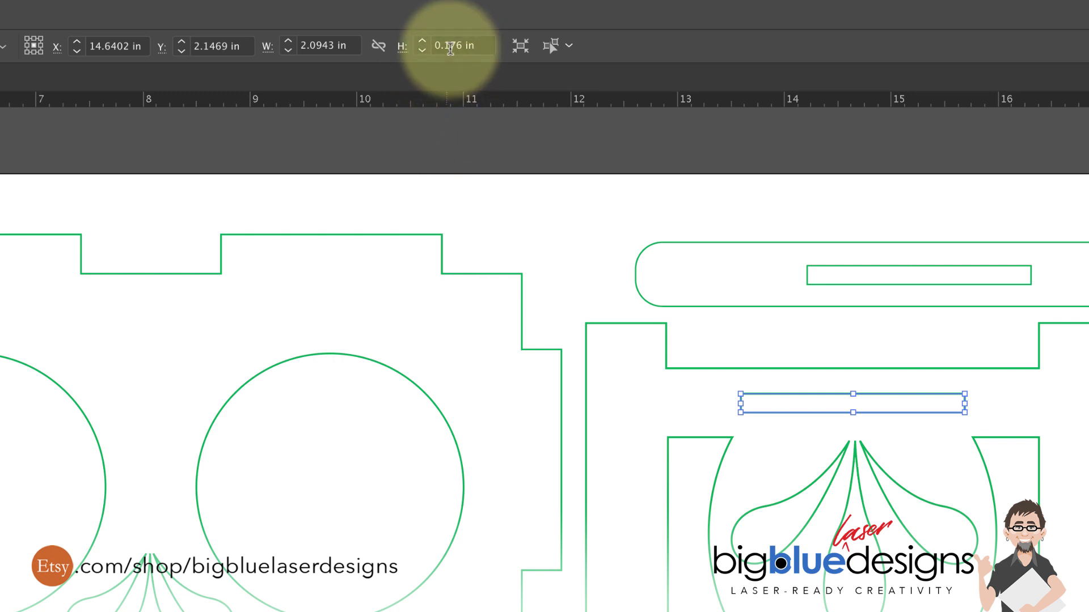
{"action": "left_click", "coordinate": [450, 47]}
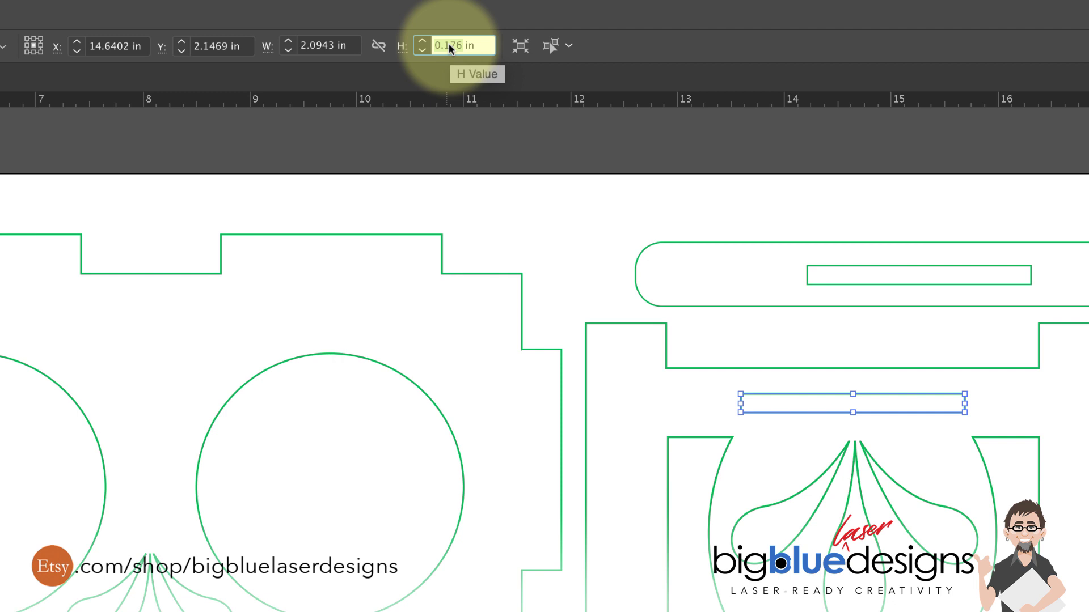
{"action": "type", "text": ".115"}
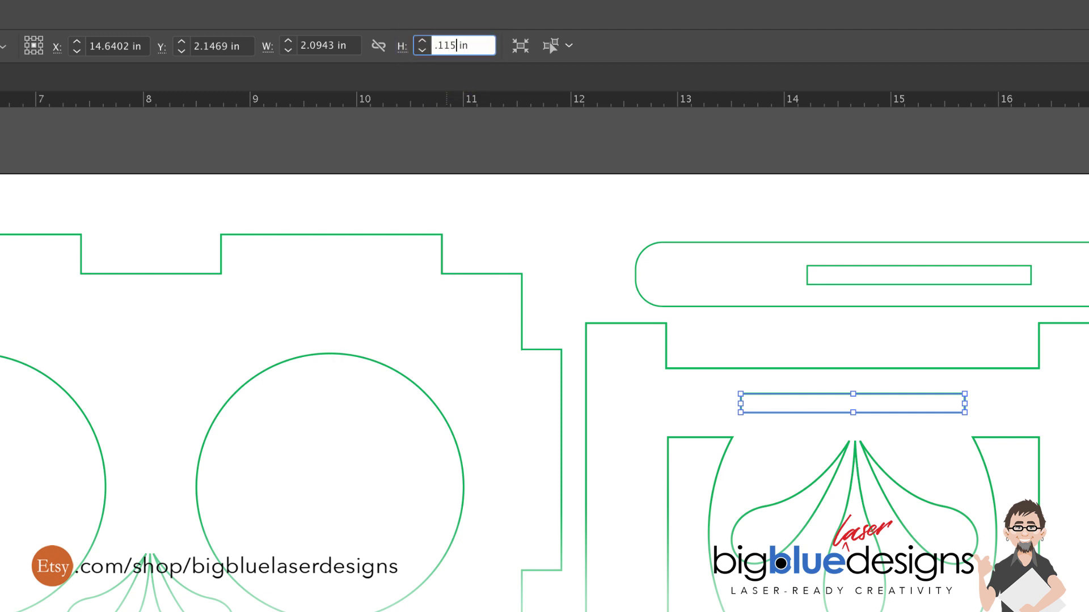
{"action": "key", "text": "Return"}
{"action": "left_click", "coordinate": [766, 432]}
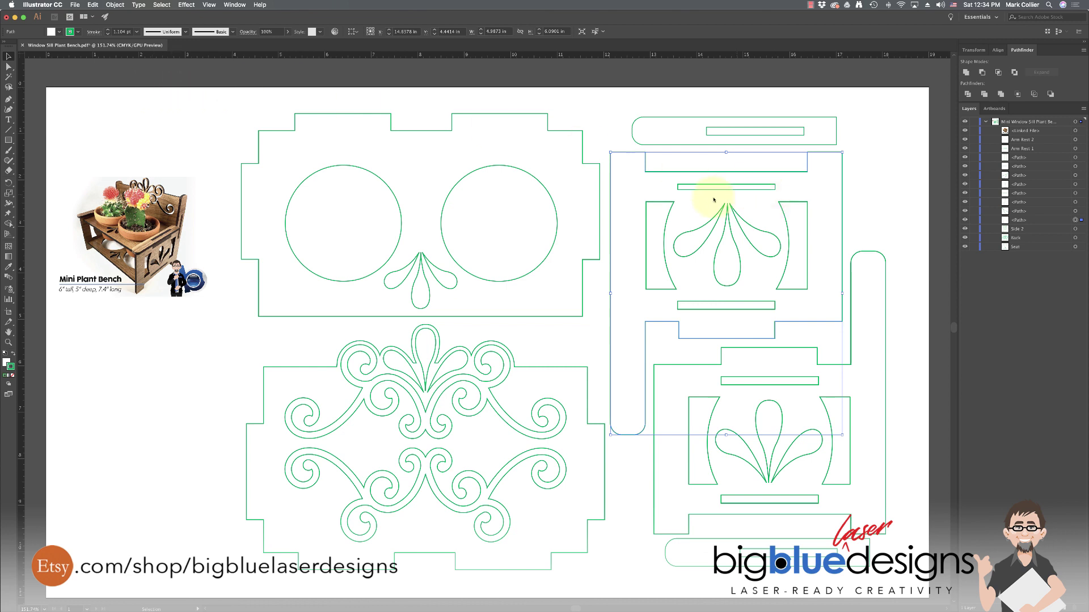
{"action": "left_click", "coordinate": [584, 115]}
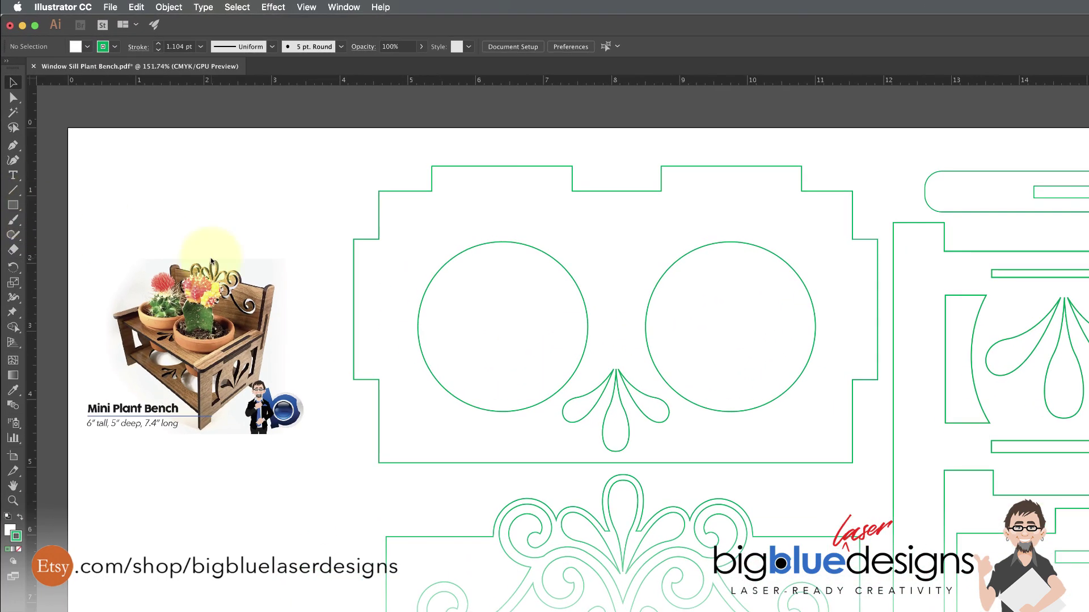
{"action": "scroll", "coordinate": [210, 261], "scroll_direction": "up", "scroll_amount": 5}
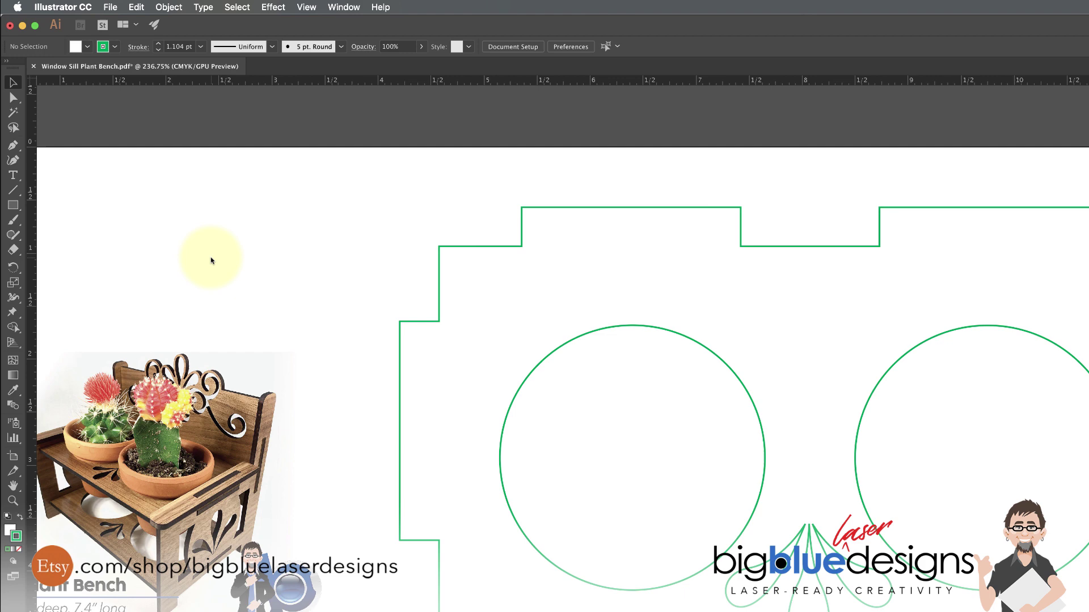
{"action": "scroll", "coordinate": [211, 261], "scroll_direction": "up", "scroll_amount": 4}
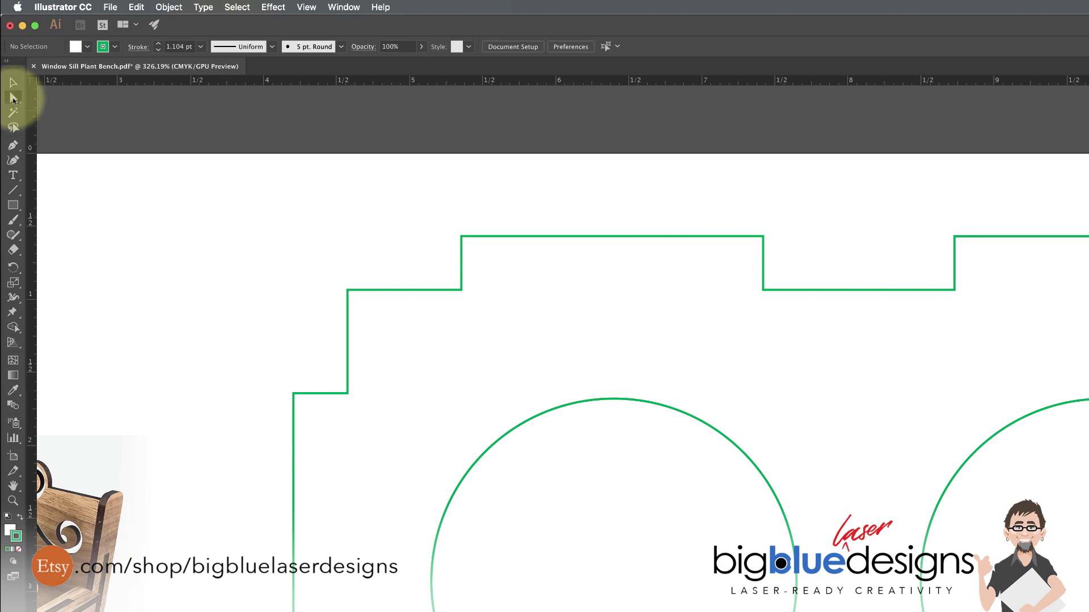
{"action": "left_click", "coordinate": [14, 100]}
{"action": "left_click", "coordinate": [461, 237]}
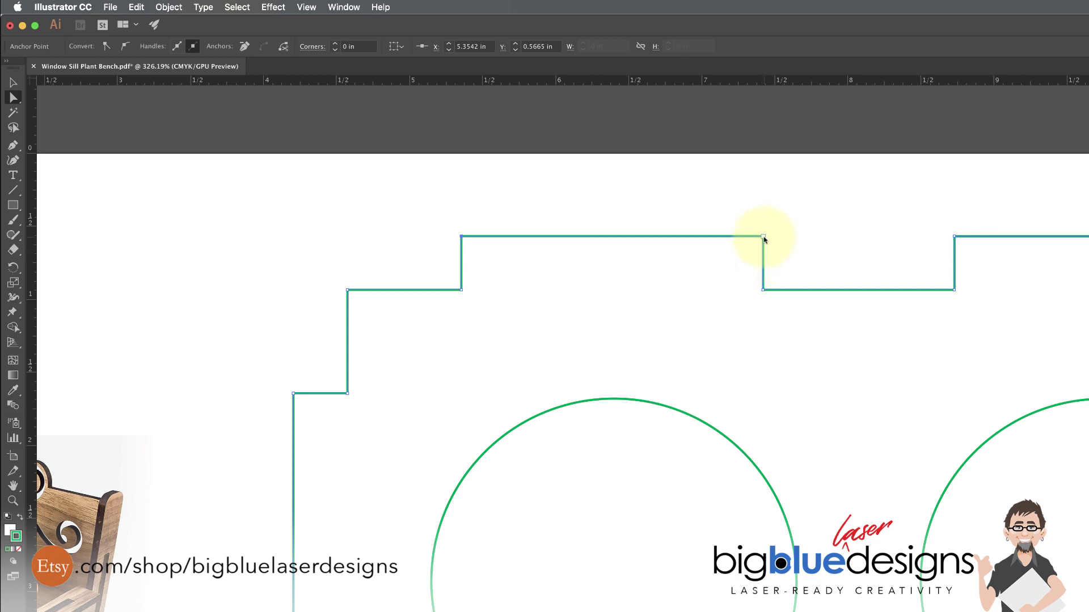
{"action": "left_click", "coordinate": [14, 83]}
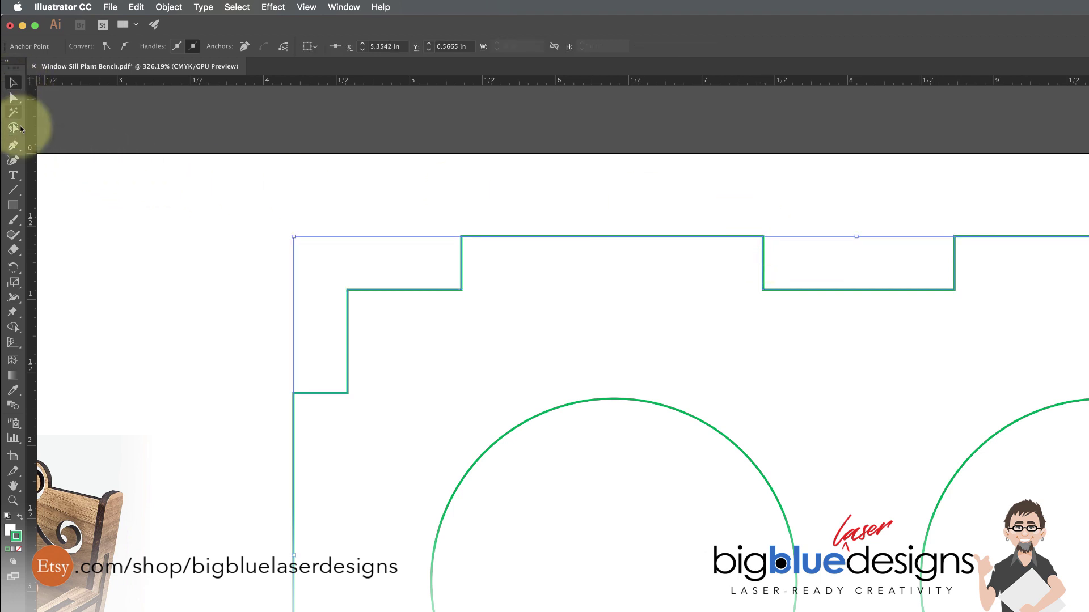
Draw a 2.0658 in wide rectangle, set its height to 0.118 in, and align it to the left tab's base.
{"action": "left_click", "coordinate": [17, 205]}
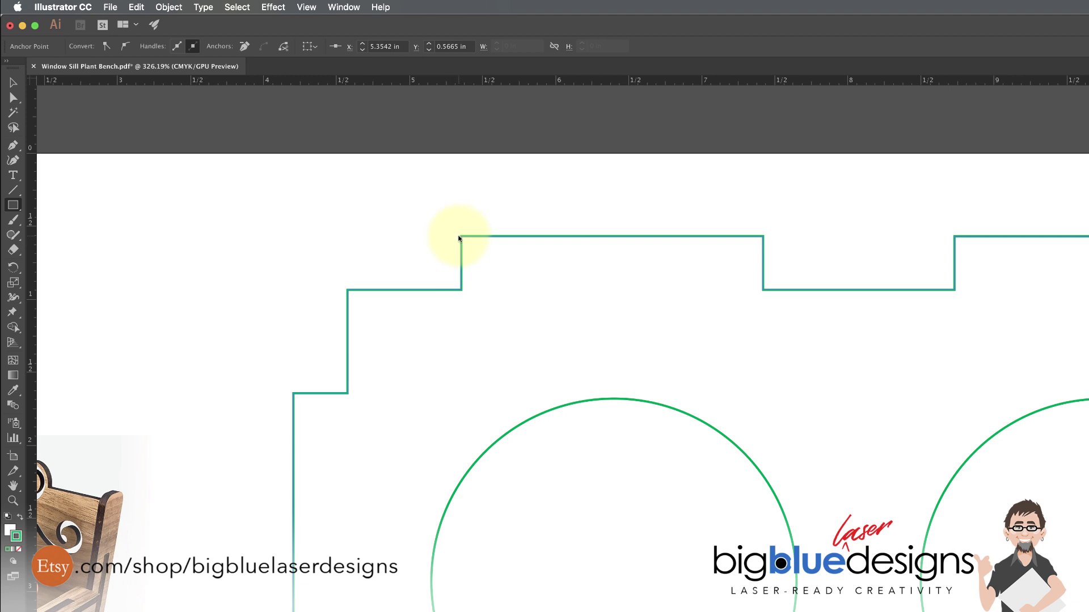
{"action": "left_click_drag", "start_coordinate": [459, 237], "coordinate": [763, 290]}
{"action": "left_click", "coordinate": [13, 83]}
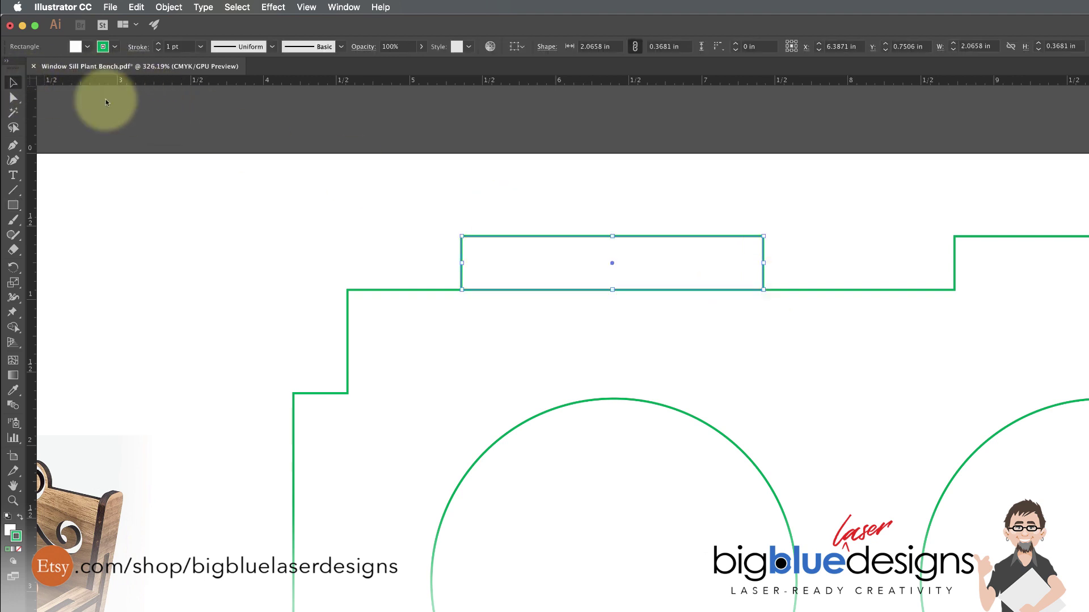
{"action": "left_click_drag", "start_coordinate": [452, 185], "coordinate": [158, 236]}
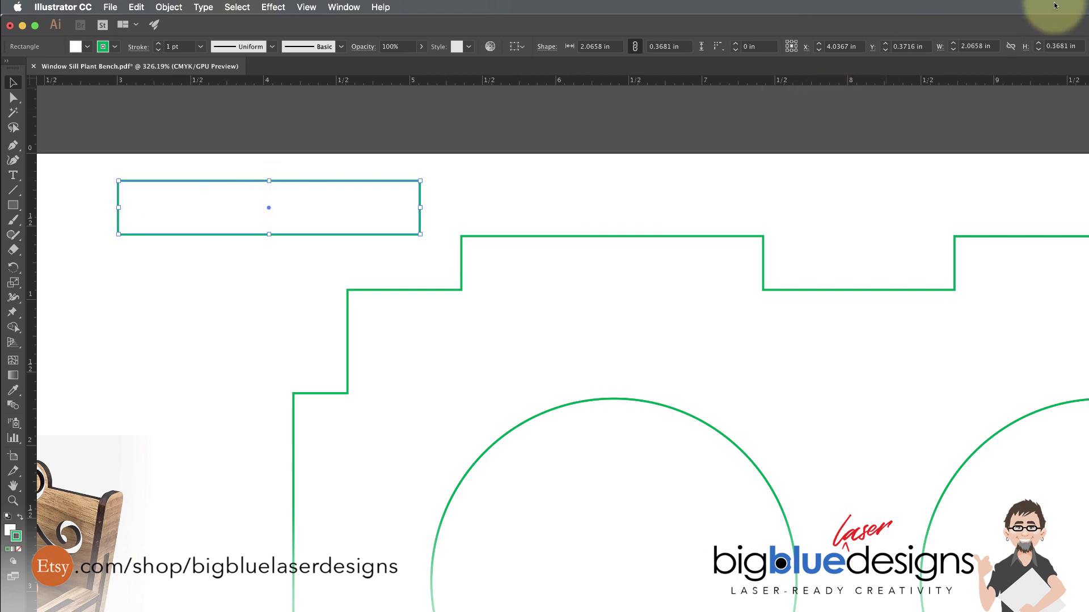
{"action": "left_click", "coordinate": [1058, 48]}
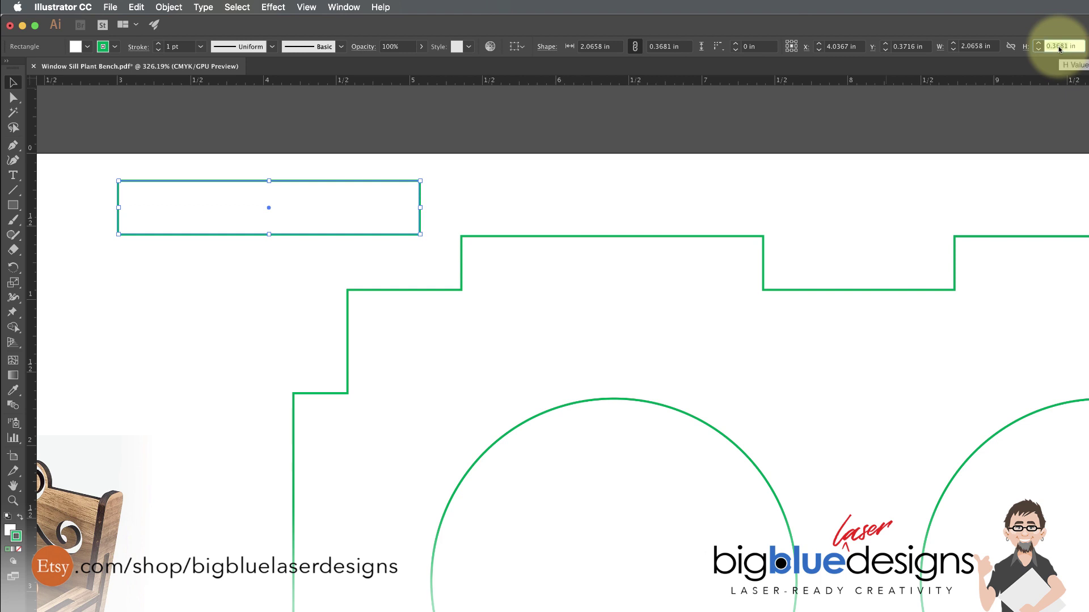
{"action": "key", "text": "BackSpace"}
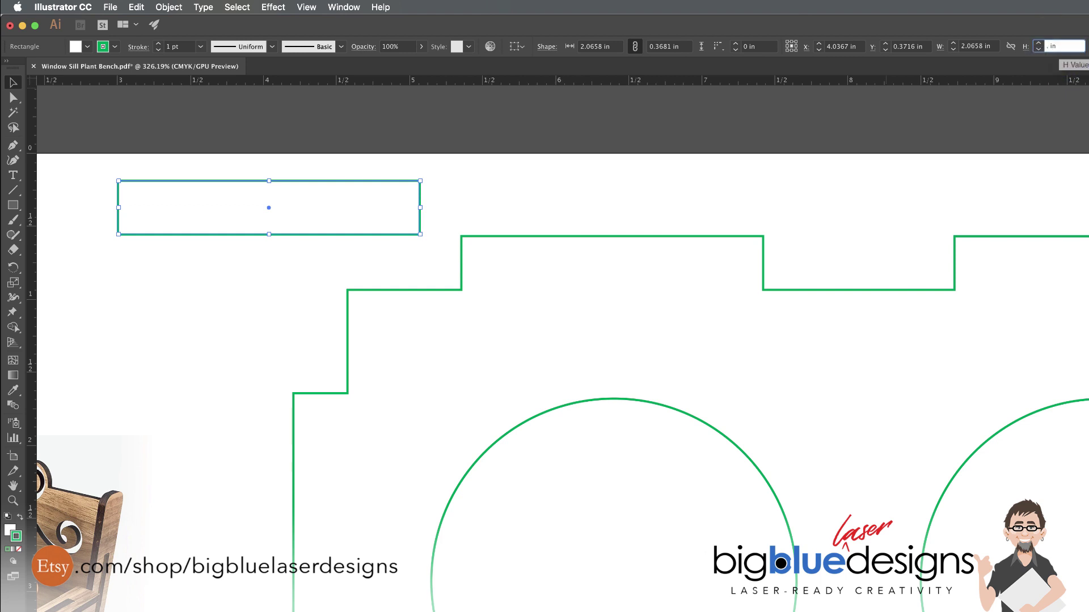
{"action": "type", "text": ".118"}
{"action": "key", "text": "Tab"}
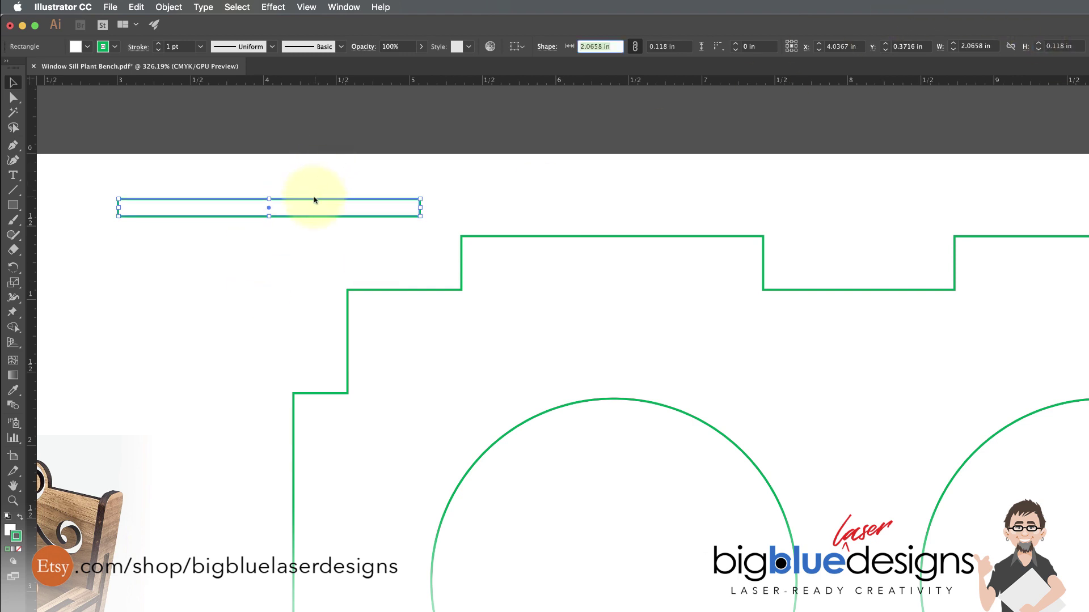
{"action": "left_click_drag", "start_coordinate": [315, 200], "coordinate": [656, 275]}
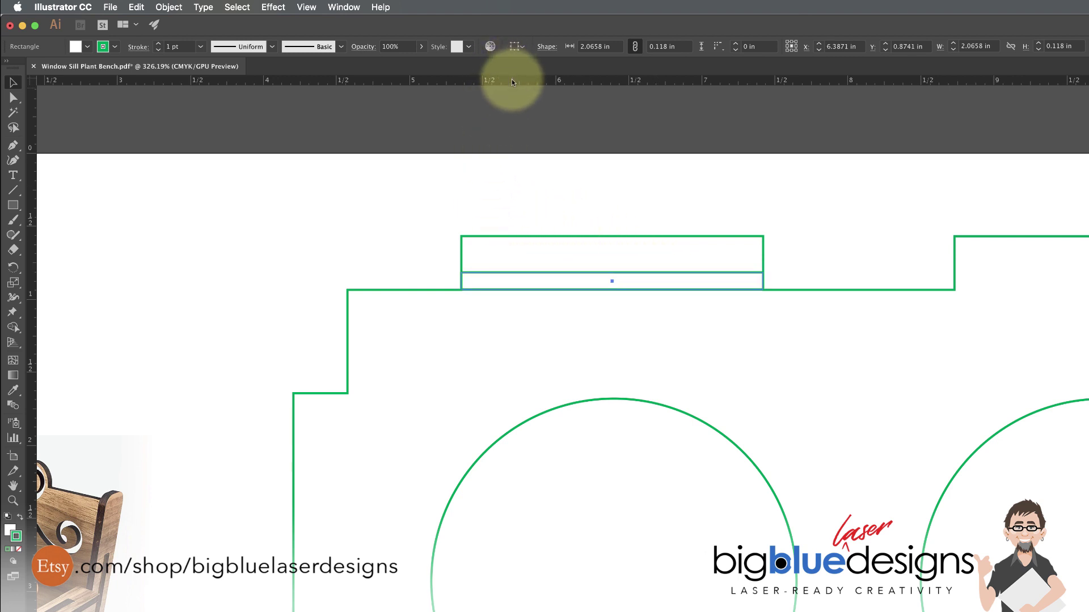
Add a horizontal guide at the helper bar's top edge, then delete the bar.
{"action": "left_click_drag", "start_coordinate": [512, 79], "coordinate": [494, 275]}
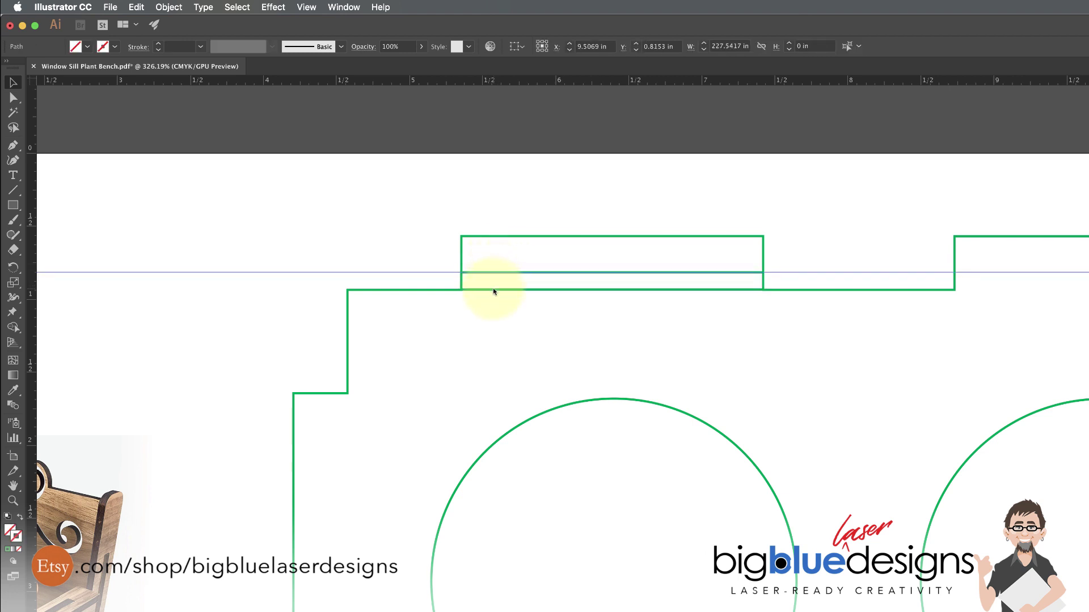
{"action": "left_click", "coordinate": [494, 291]}
{"action": "key", "text": "Delete"}
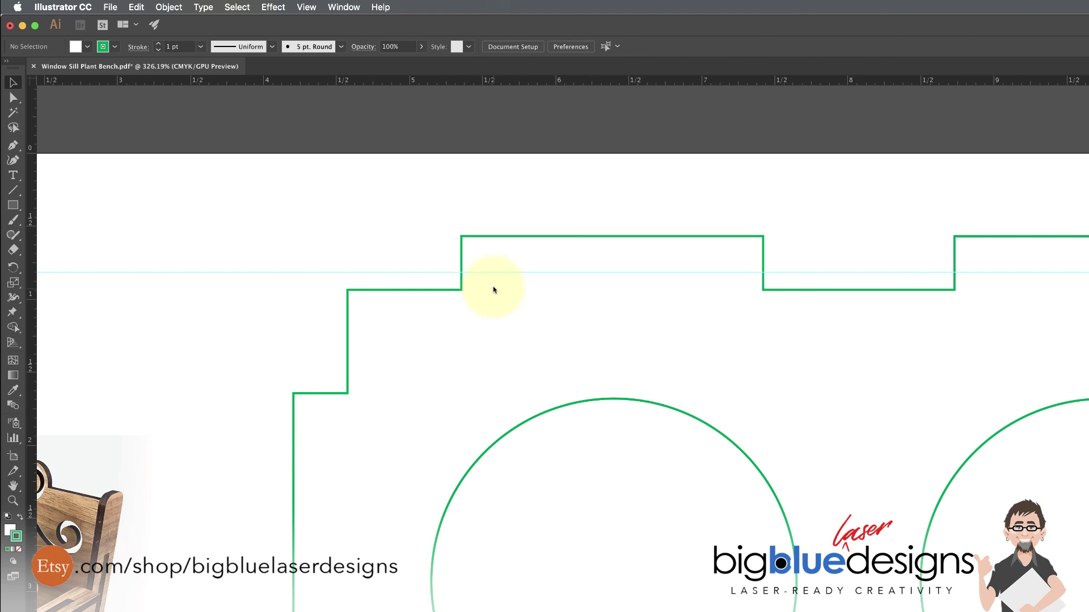
Drag the left tab's top-left and top-right anchors down onto the 0.118 in guide.
{"action": "scroll", "coordinate": [472, 248], "scroll_direction": "up", "scroll_amount": 5}
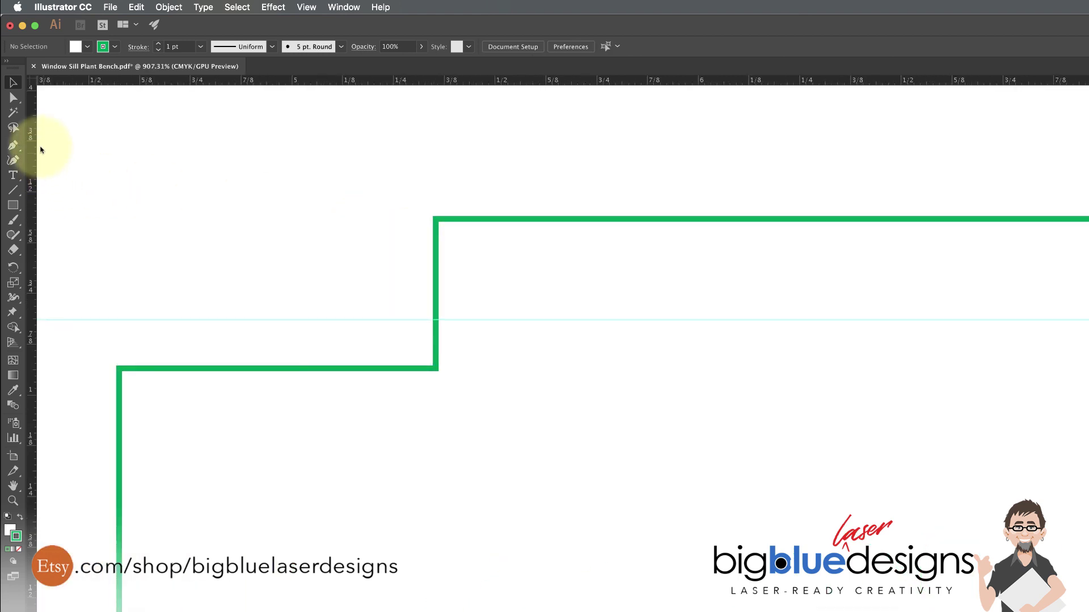
{"action": "left_click", "coordinate": [13, 97]}
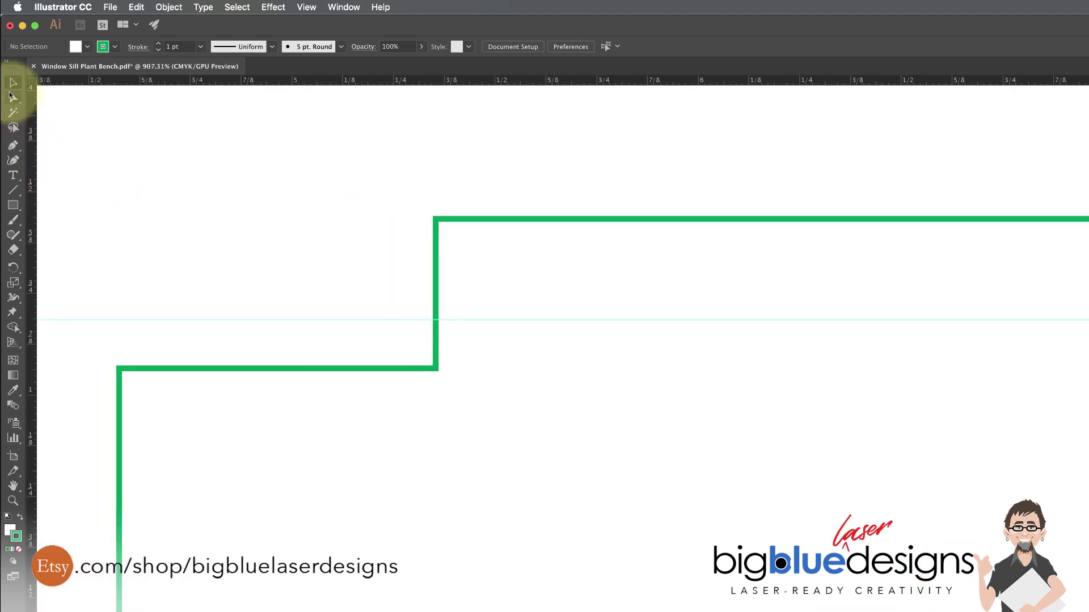
{"action": "left_click", "coordinate": [435, 220]}
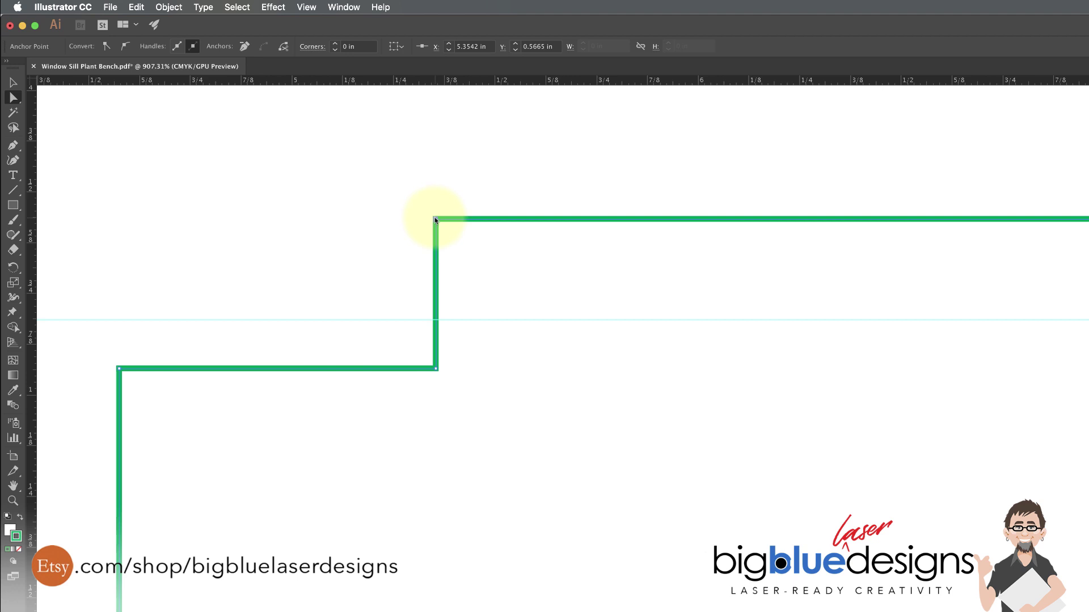
{"action": "left_click_drag", "start_coordinate": [435, 220], "coordinate": [436, 319]}
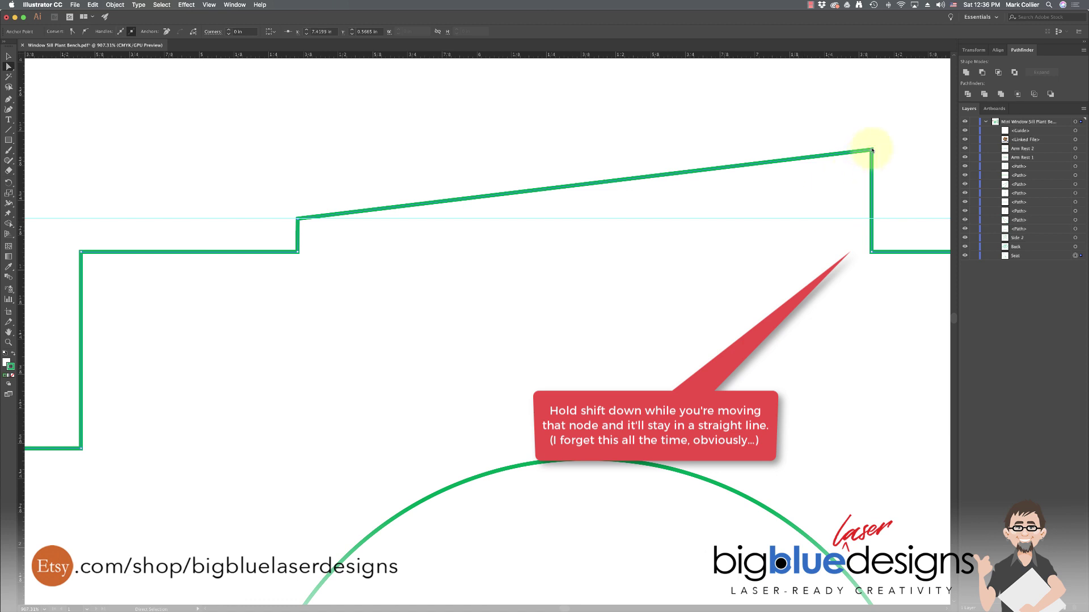
{"action": "left_click_drag", "start_coordinate": [872, 151], "coordinate": [870, 219]}
{"action": "scroll", "coordinate": [686, 231], "scroll_direction": "down", "scroll_amount": 2}
{"action": "scroll", "coordinate": [685, 229], "scroll_direction": "down", "scroll_amount": 3}
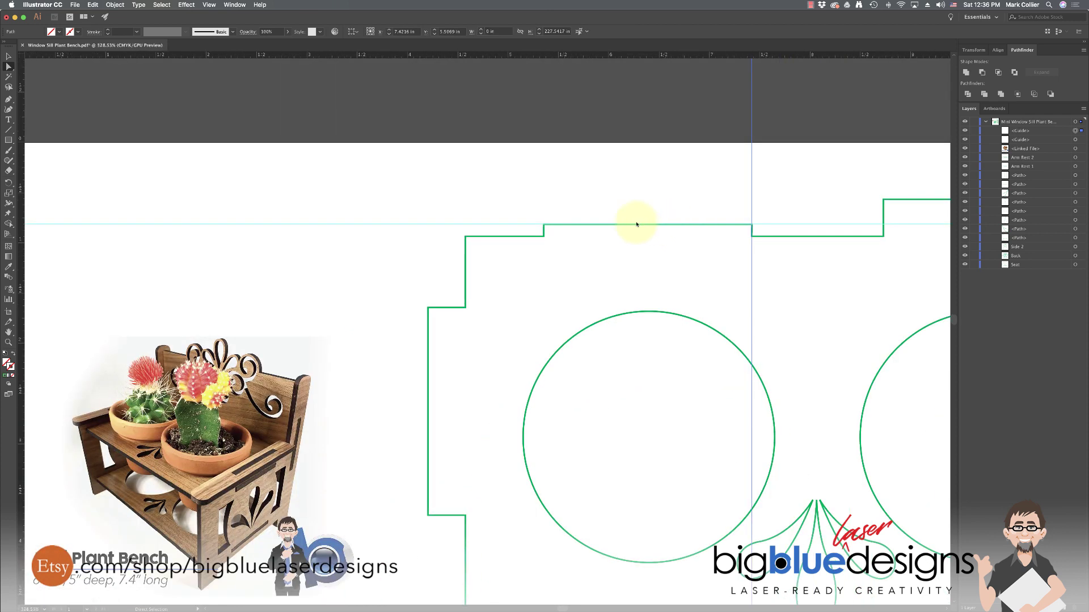
{"action": "scroll", "coordinate": [551, 244], "scroll_direction": "right", "scroll_amount": 5}
{"action": "scroll", "coordinate": [551, 244], "scroll_direction": "down", "scroll_amount": 1}
{"action": "scroll", "coordinate": [550, 243], "scroll_direction": "right", "scroll_amount": 1}
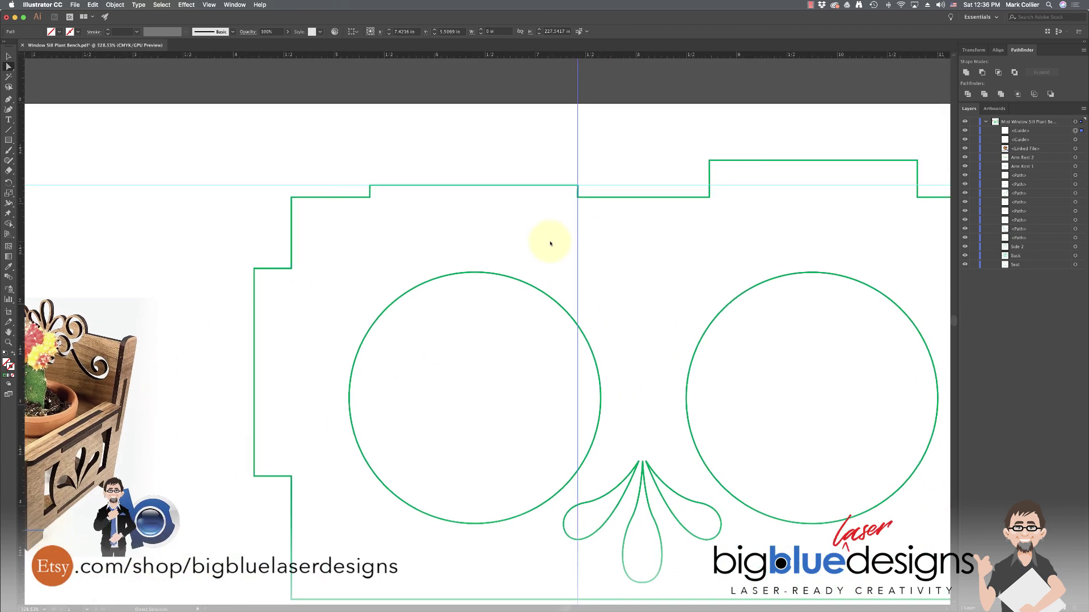
{"action": "scroll", "coordinate": [546, 248], "scroll_direction": "down", "scroll_amount": 2}
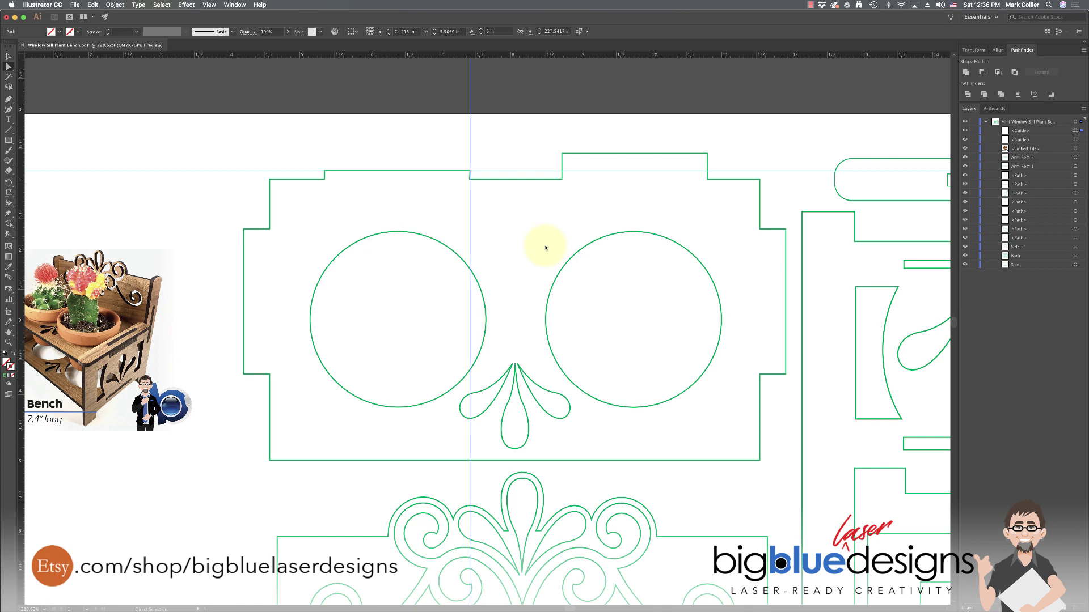
{"action": "scroll", "coordinate": [545, 248], "scroll_direction": "right", "scroll_amount": 3}
{"action": "scroll", "coordinate": [546, 248], "scroll_direction": "down", "scroll_amount": 1}
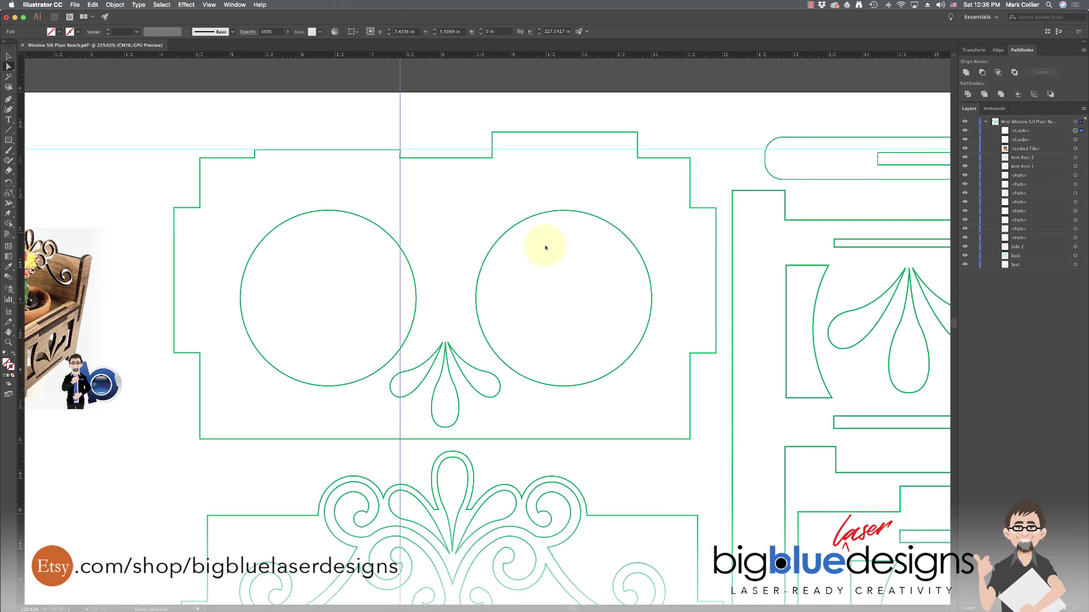